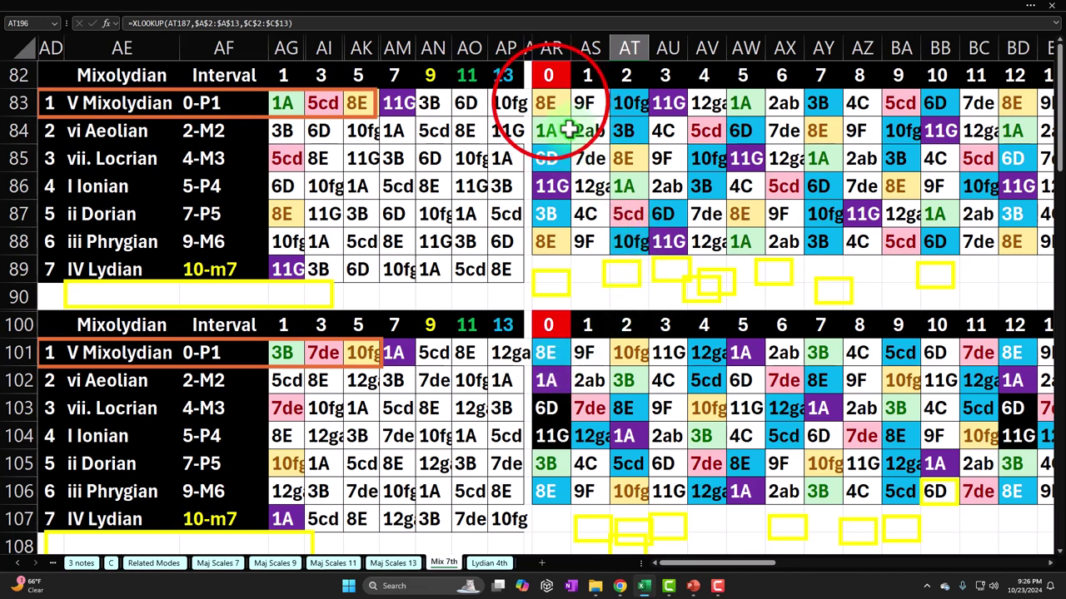
- Examine the upper Mixolydian fretboard map from fret 0 to fret 10, along with the scale table's 7 column and outlined V Mixolydian row
{"action": "left_click", "coordinate": [554, 103]}
{"action": "left_click_drag", "start_coordinate": [555, 101], "coordinate": [930, 239]}
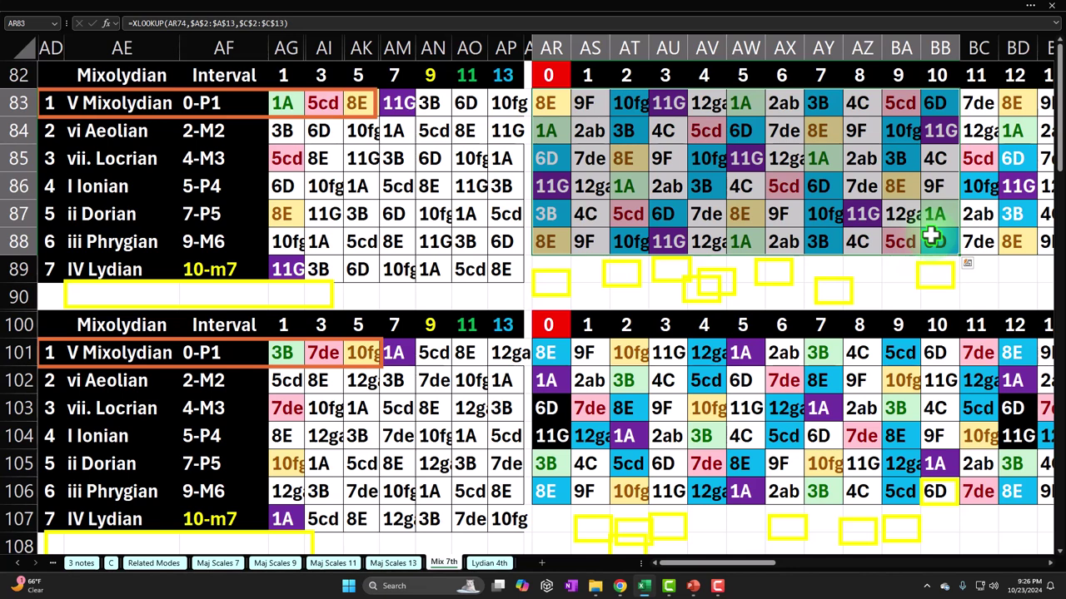
{"action": "left_click_drag", "start_coordinate": [559, 105], "coordinate": [946, 197]}
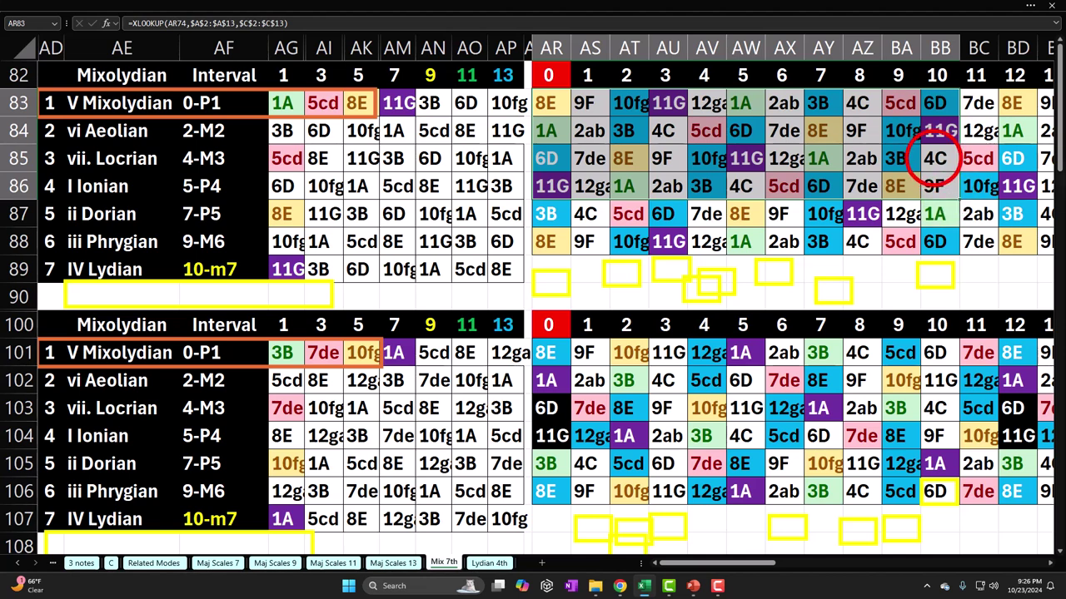
{"action": "left_click", "coordinate": [935, 158]}
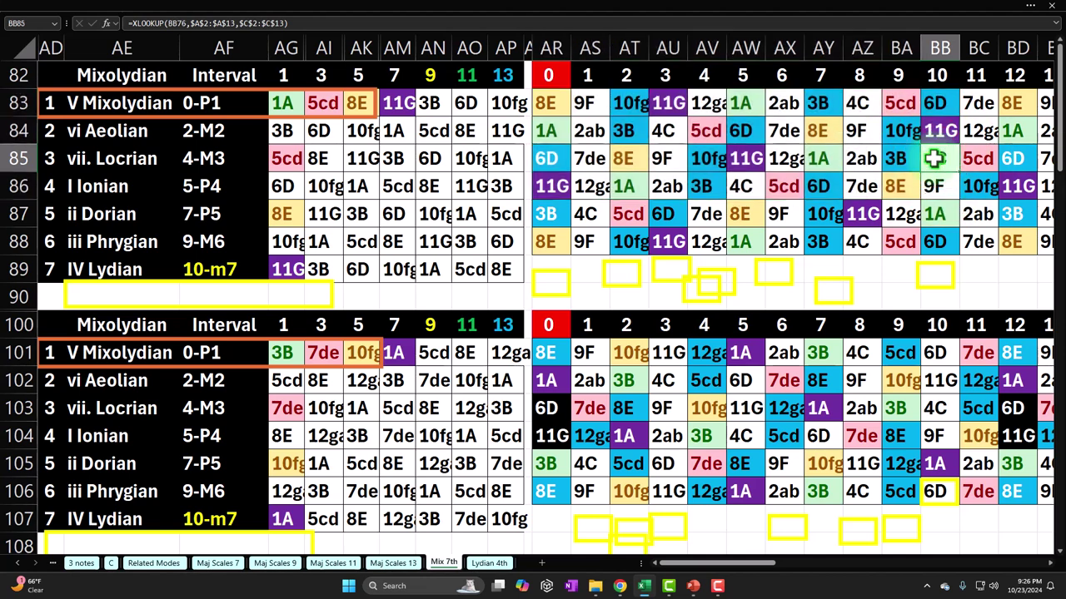
{"action": "left_click", "coordinate": [399, 75]}
{"action": "left_click", "coordinate": [165, 87]}
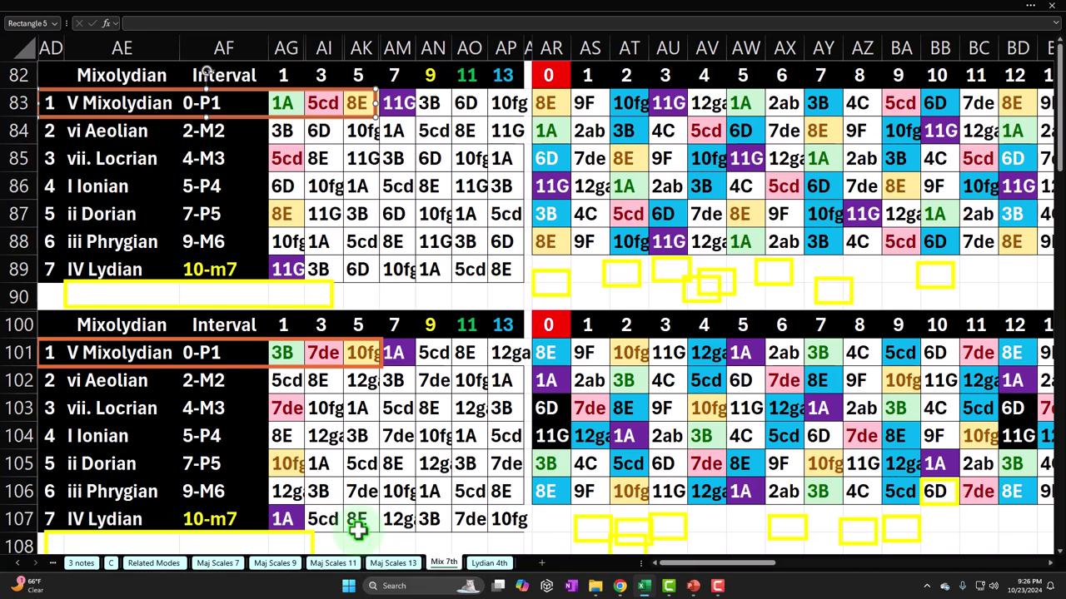
- Open the Related Modes sheet and examine the Major/Ionian table's degrees 1, 3, 5 and its extensions 7, 9, 11, 13
{"action": "left_click", "coordinate": [158, 564]}
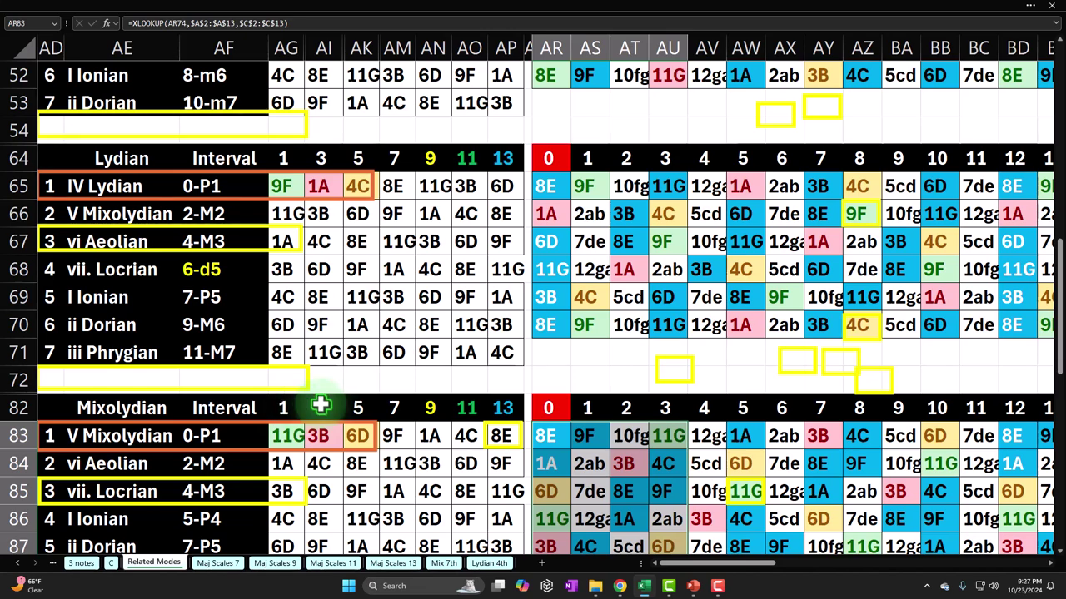
{"action": "scroll", "coordinate": [320, 406], "scroll_direction": "up", "scroll_amount": 8}
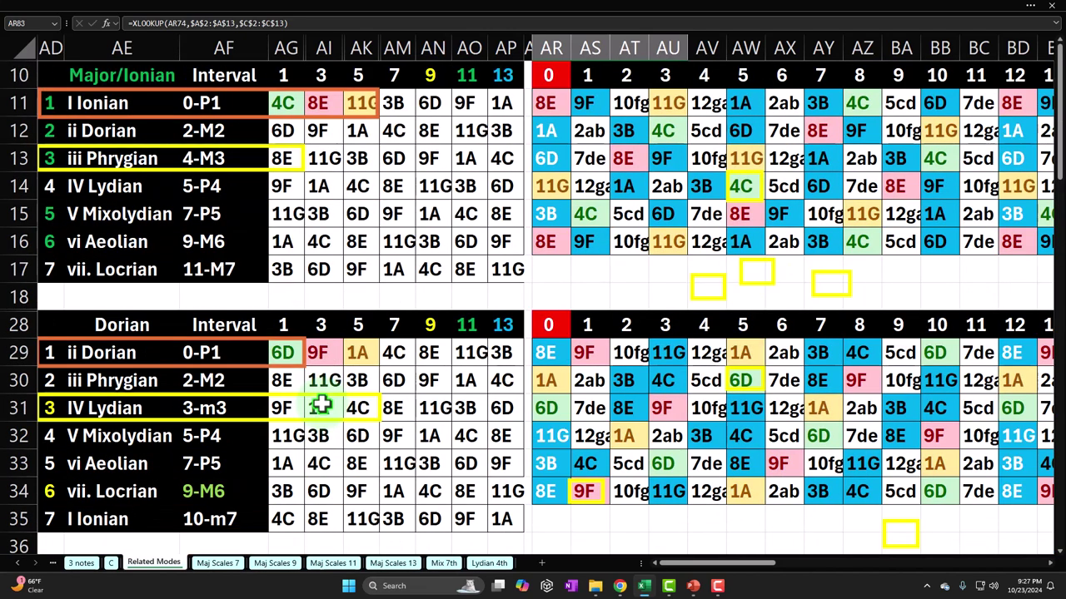
{"action": "left_click", "coordinate": [148, 76]}
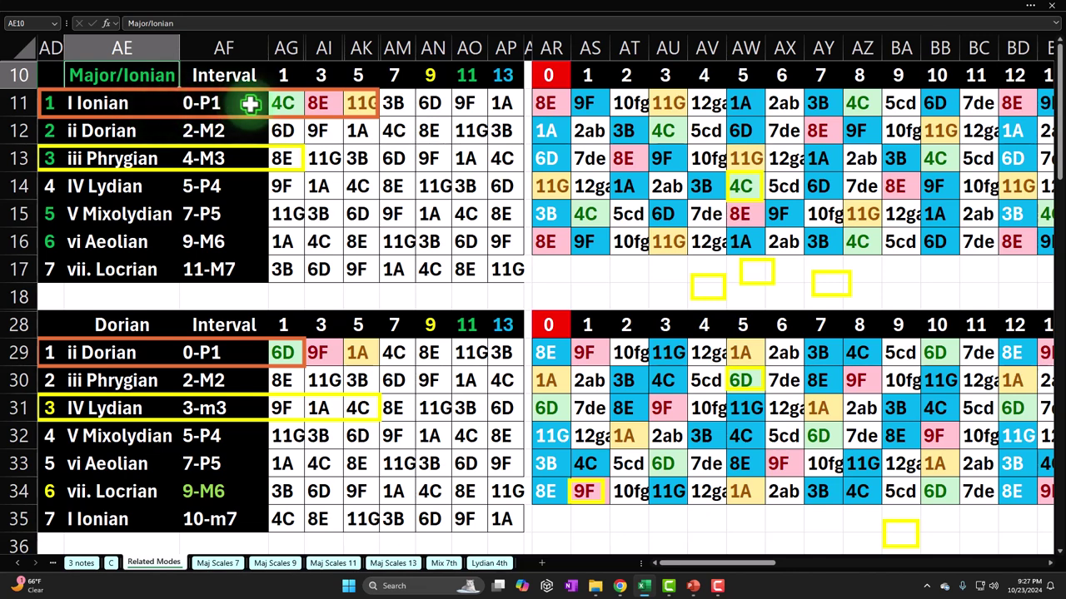
{"action": "left_click_drag", "start_coordinate": [284, 75], "coordinate": [348, 75]}
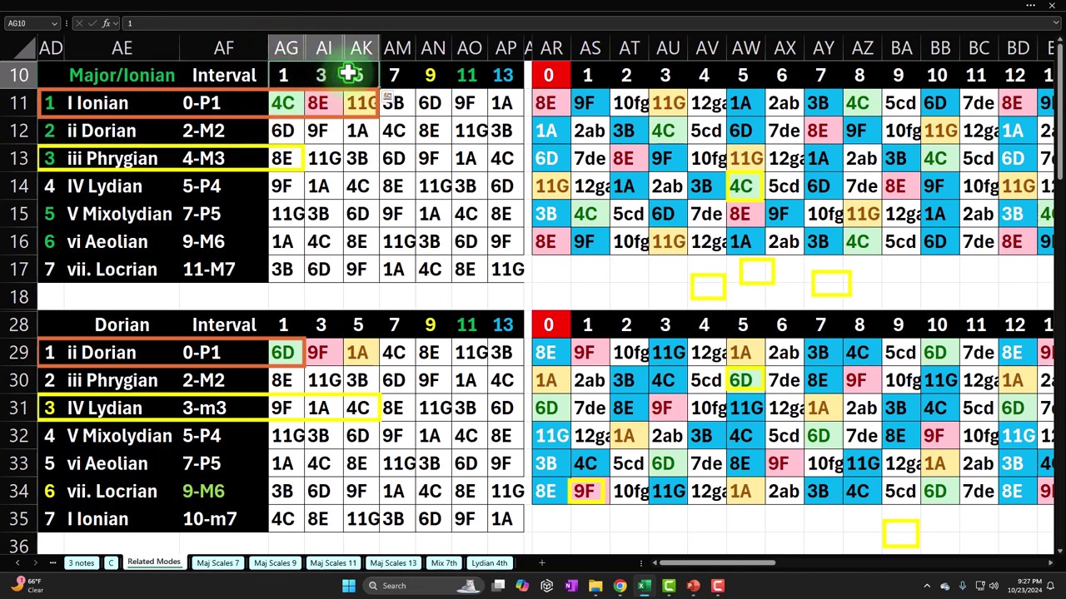
{"action": "left_click", "coordinate": [401, 74]}
{"action": "left_click_drag", "start_coordinate": [408, 73], "coordinate": [501, 77]}
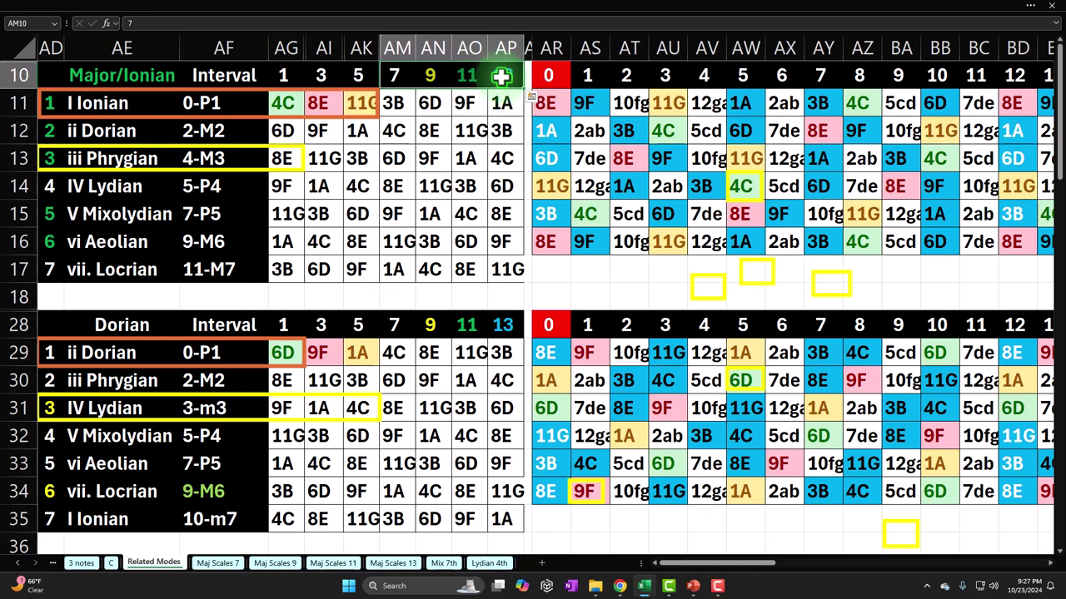
{"action": "left_click", "coordinate": [295, 74]}
{"action": "left_click_drag", "start_coordinate": [294, 74], "coordinate": [514, 77]}
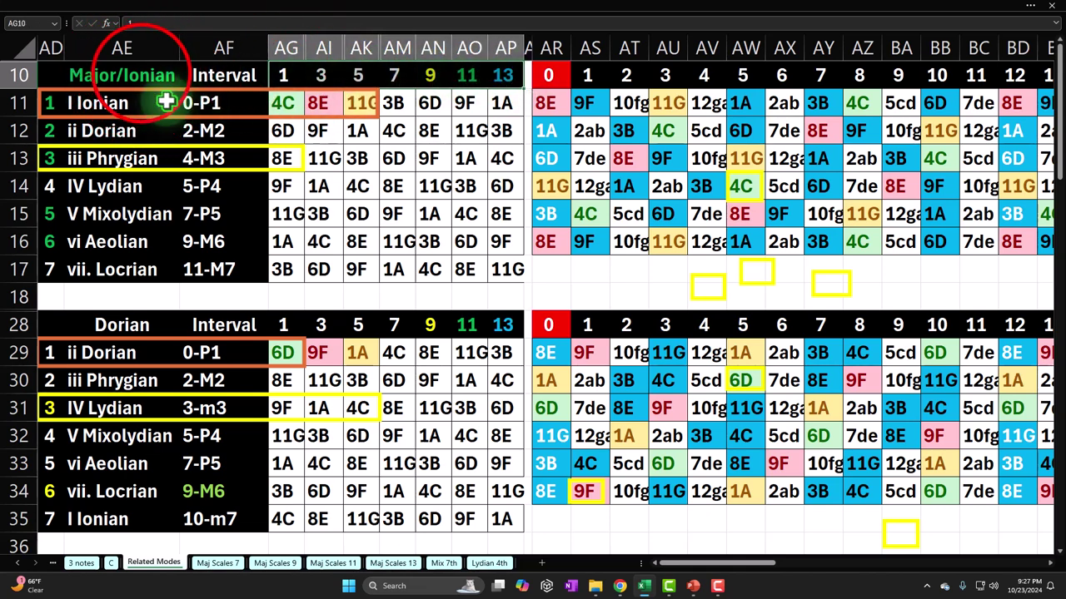
- Review the IV Lydian and V Mixolydian entries and the 7 column in the Major/Ionian table
{"action": "left_click", "coordinate": [141, 74]}
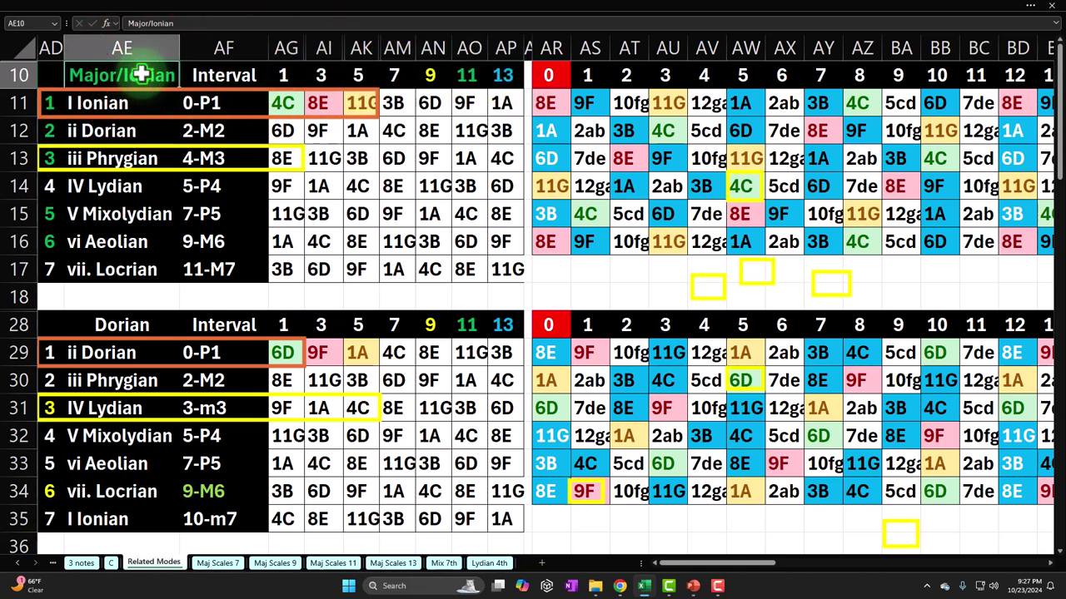
{"action": "left_click", "coordinate": [141, 186]}
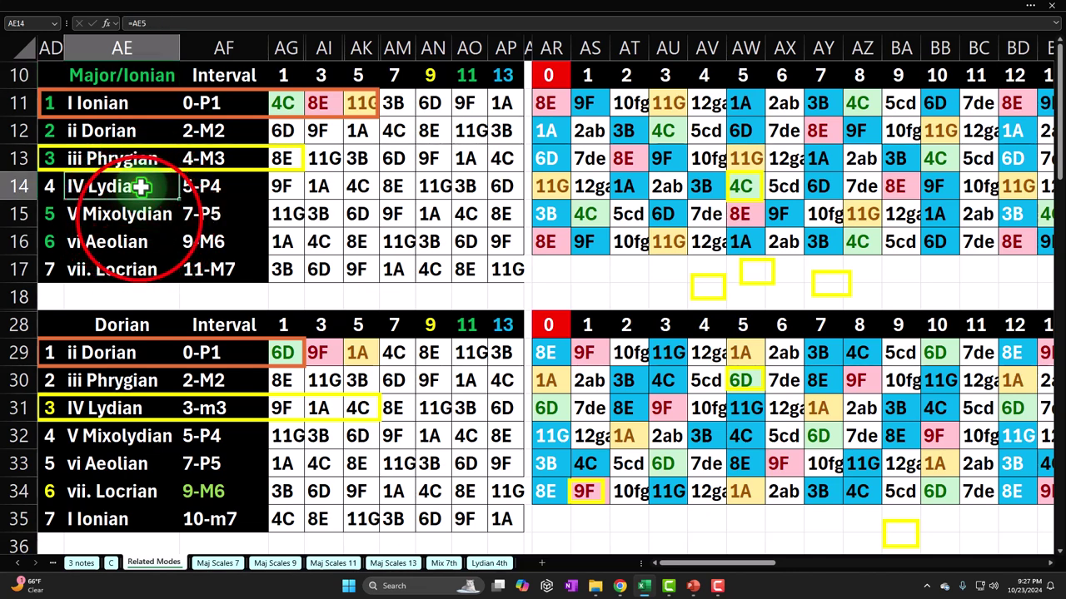
{"action": "left_click", "coordinate": [138, 215]}
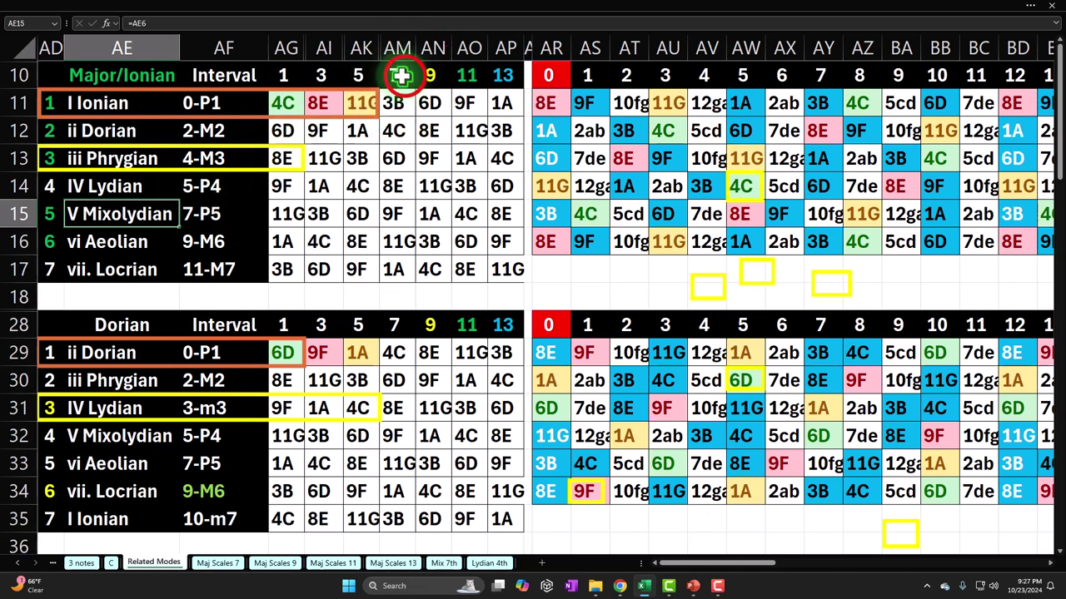
{"action": "left_click", "coordinate": [397, 76]}
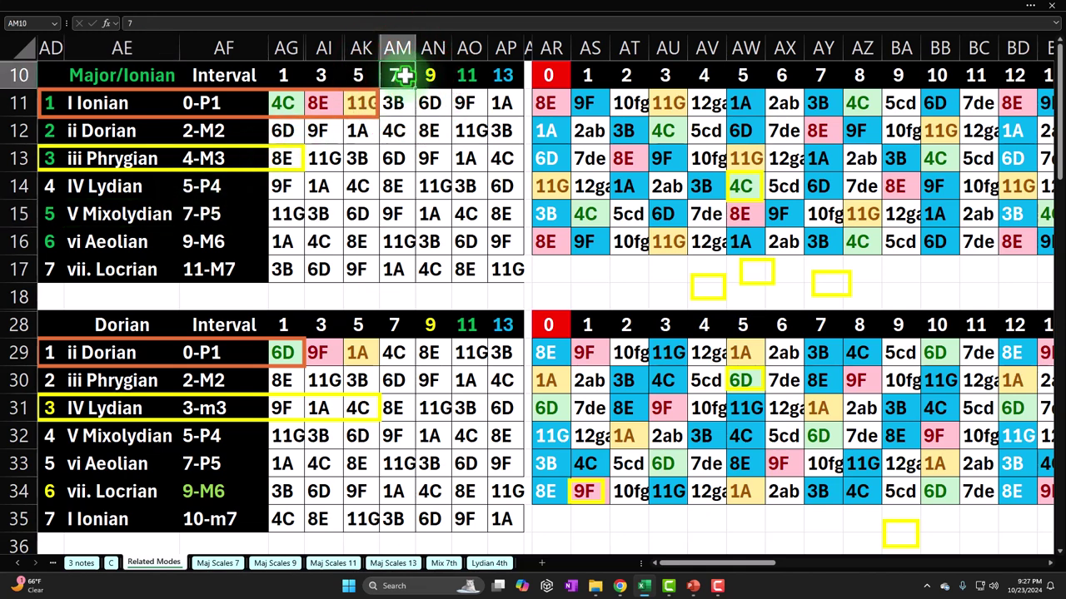
- Return to the Mix 7th sheet and examine the A Mixolydian root, its 7th and the chord shape around fret 5
{"action": "left_click", "coordinate": [453, 565]}
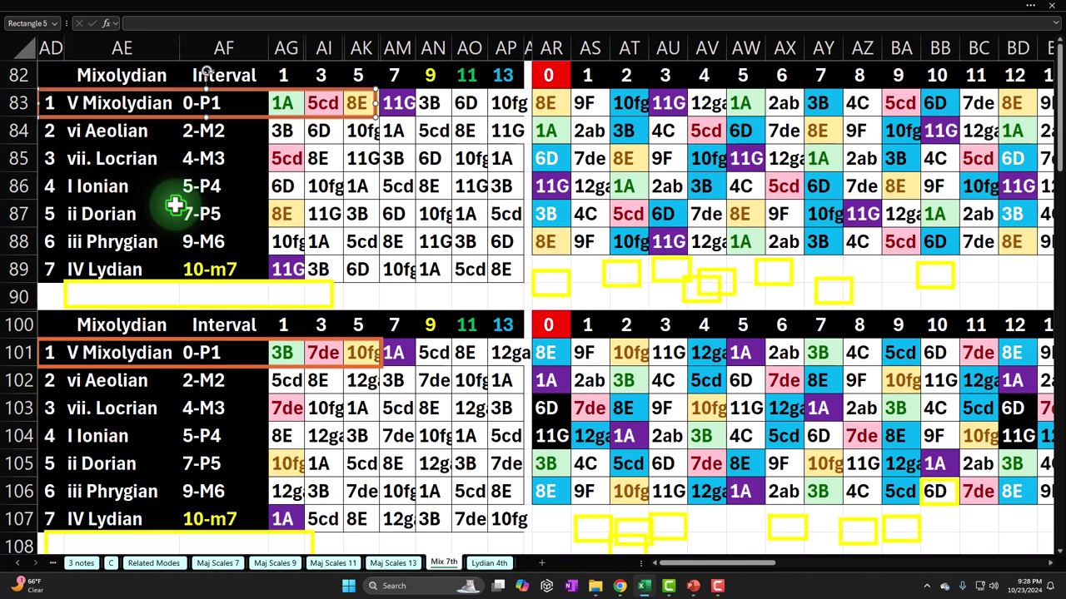
{"action": "left_click", "coordinate": [281, 102]}
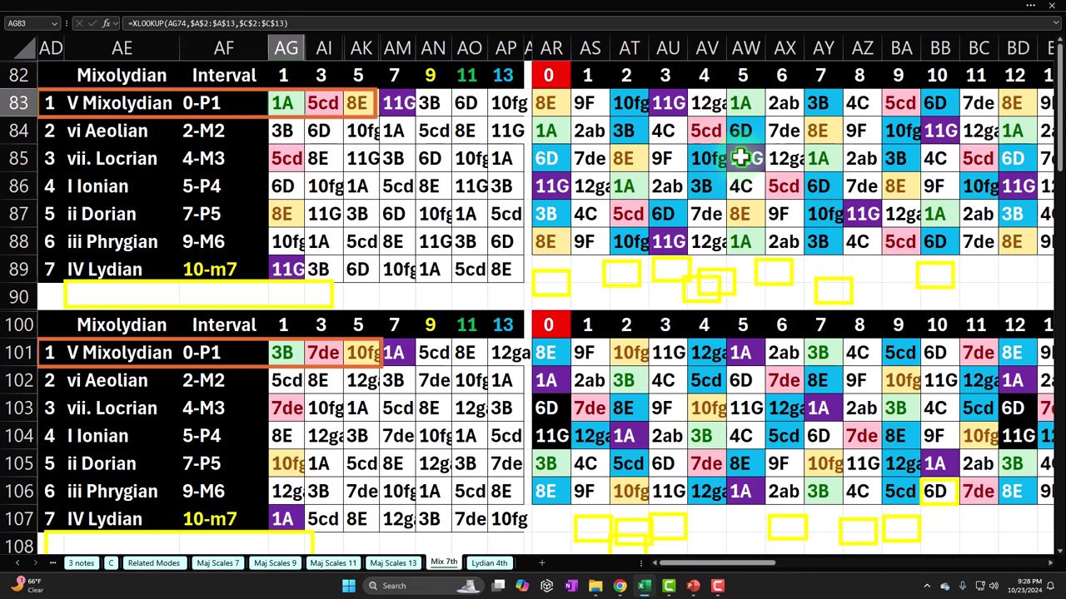
{"action": "left_click", "coordinate": [395, 81]}
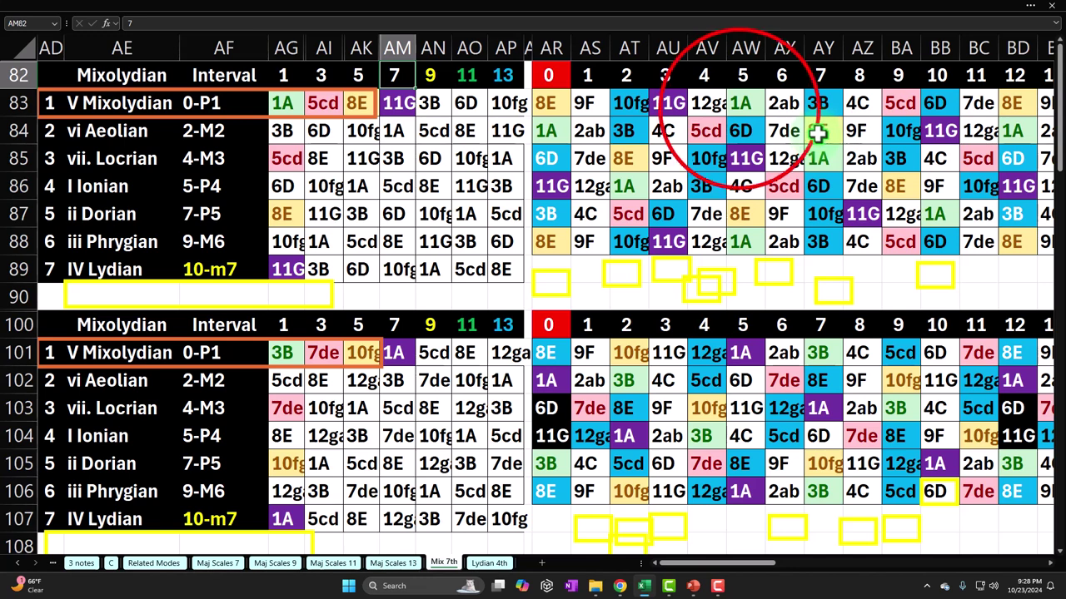
{"action": "left_click_drag", "start_coordinate": [741, 104], "coordinate": [852, 181]}
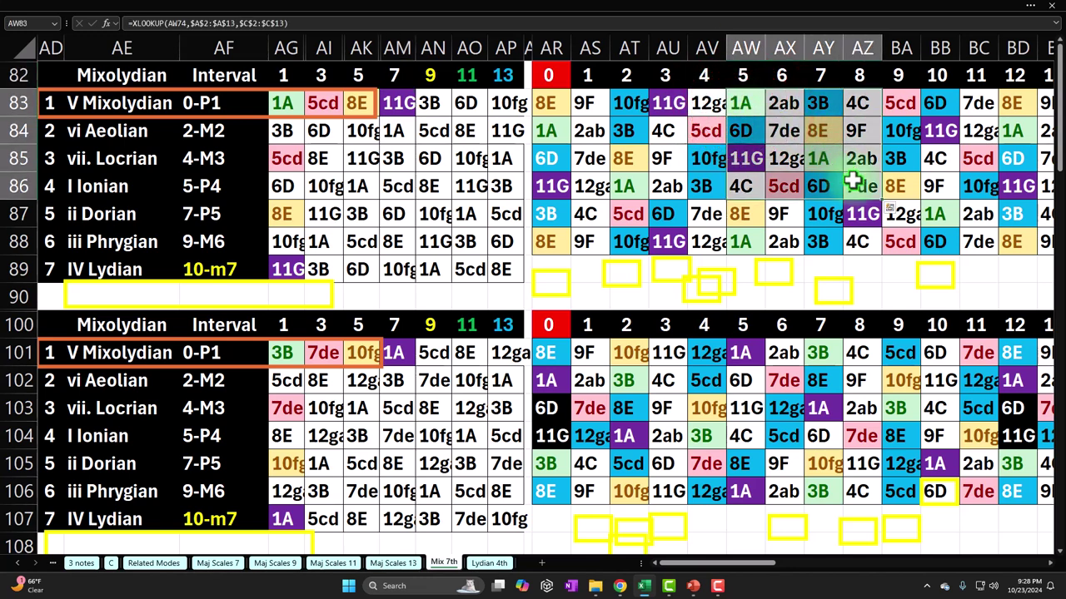
{"action": "left_click", "coordinate": [408, 103]}
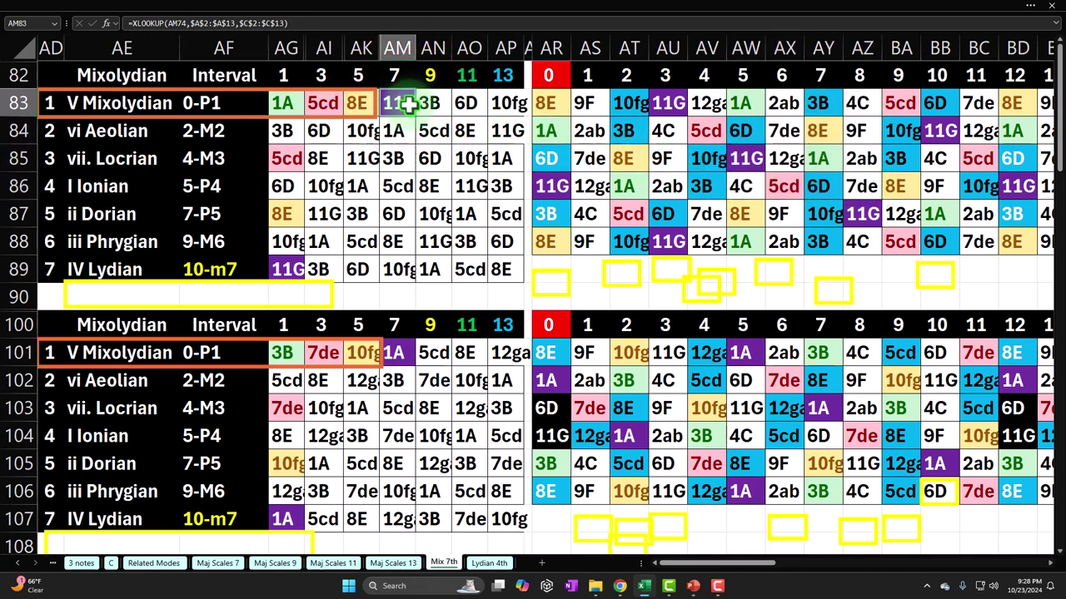
{"action": "left_click", "coordinate": [743, 100]}
{"action": "left_click", "coordinate": [746, 158]}
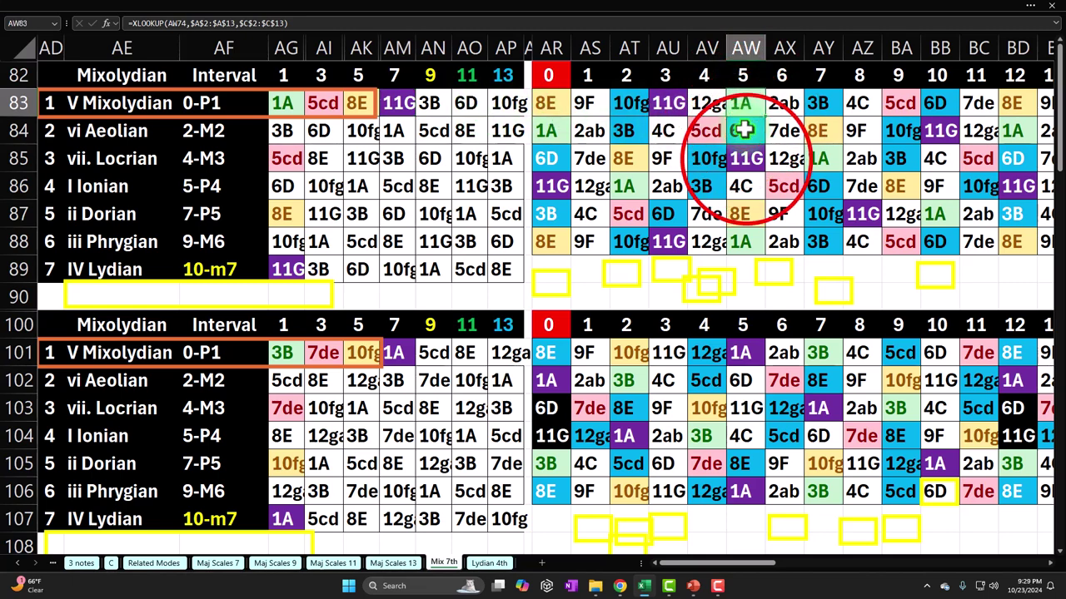
{"action": "left_click", "coordinate": [751, 213]}
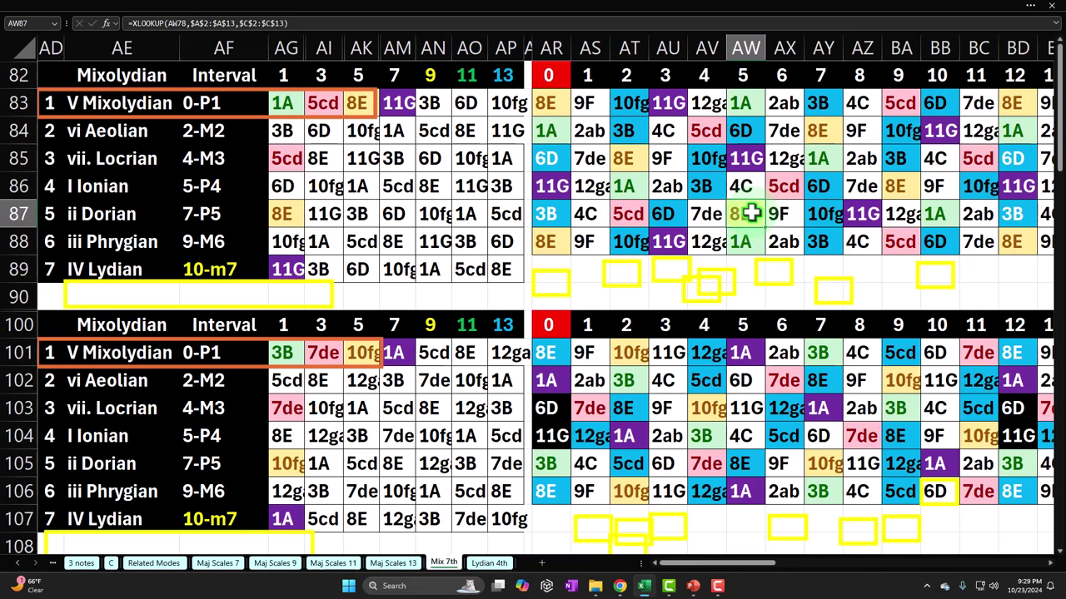
- Examine the first three string rows of the upper Mixolydian fretboard, rows 83 to 85, out to fret 12
{"action": "left_click", "coordinate": [551, 102]}
{"action": "left_click_drag", "start_coordinate": [570, 103], "coordinate": [999, 103]}
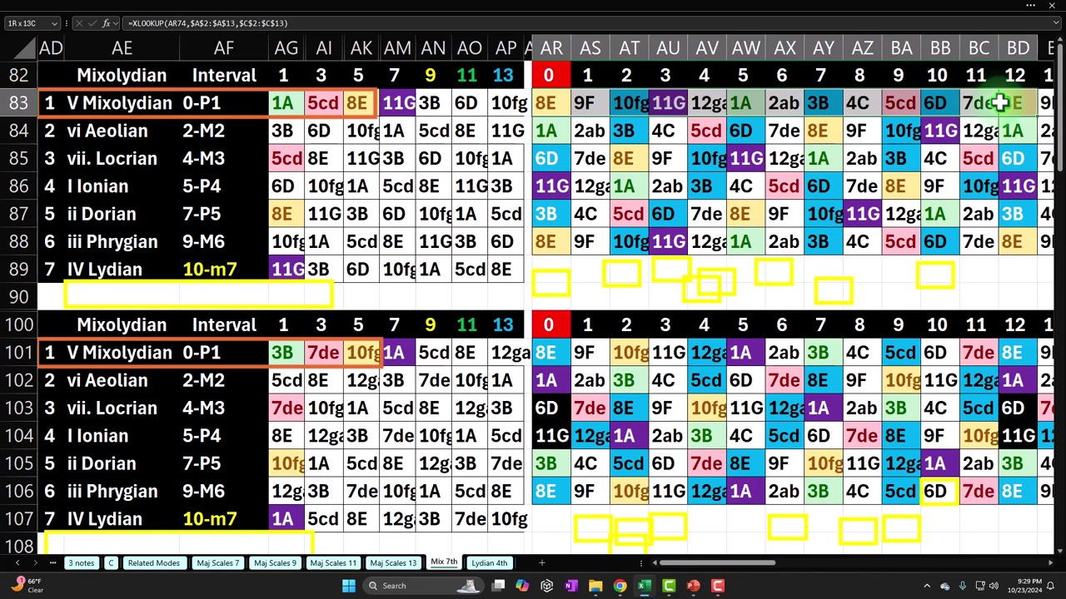
{"action": "left_click_drag", "start_coordinate": [546, 131], "coordinate": [1005, 127]}
{"action": "left_click_drag", "start_coordinate": [546, 158], "coordinate": [1003, 162]}
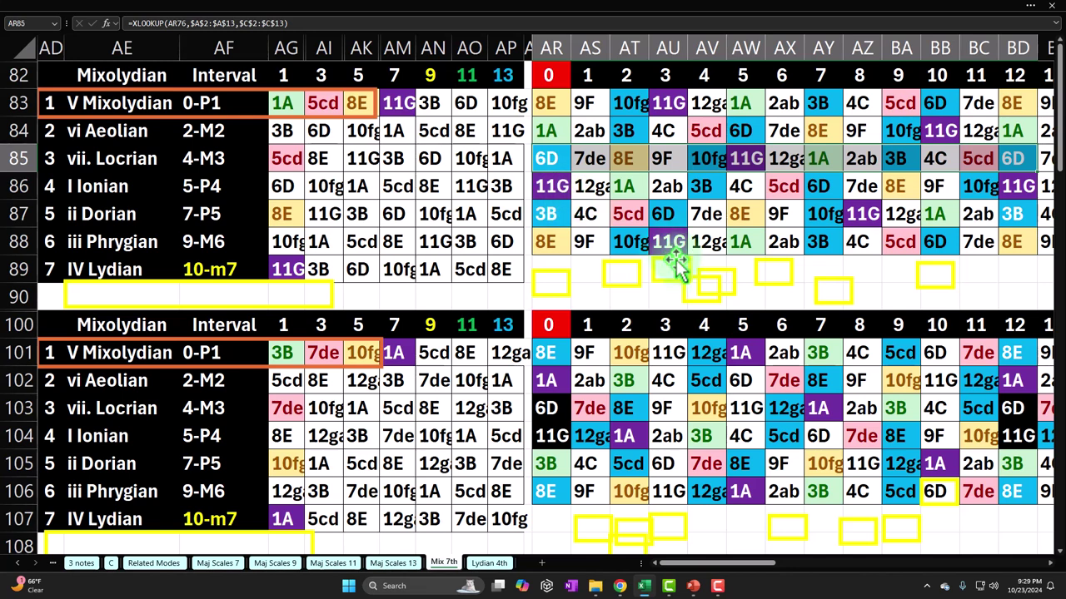
- Move two yellow marker rectangles onto the 1A at fret 5 in row 83 and the 11G at fret 3 in row 88
{"action": "left_click_drag", "start_coordinate": [676, 265], "coordinate": [744, 92]}
{"action": "left_click_drag", "start_coordinate": [761, 274], "coordinate": [655, 250]}
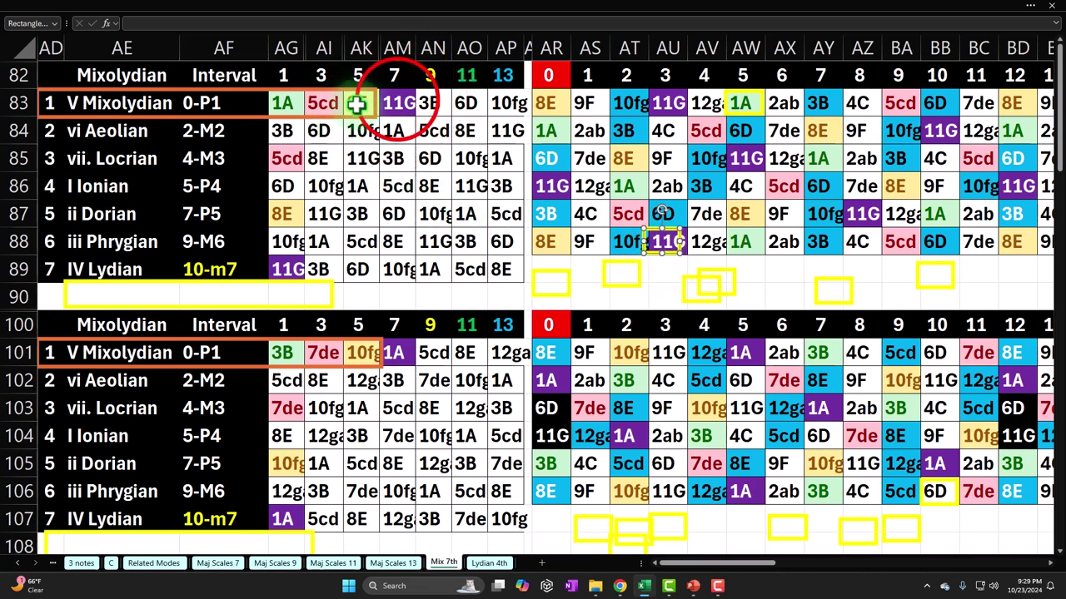
{"action": "left_click", "coordinate": [397, 101]}
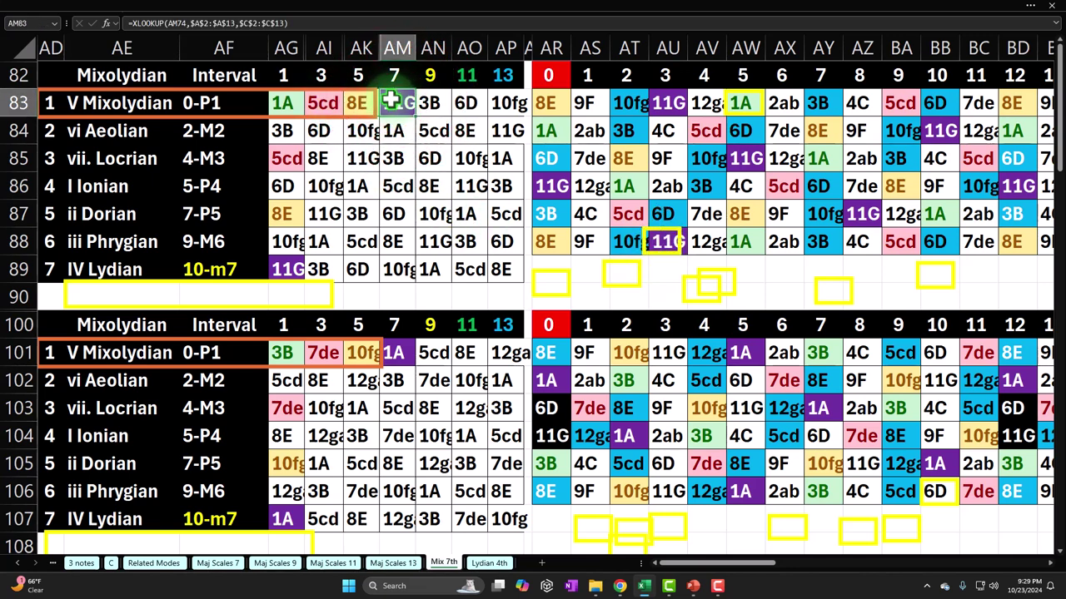
- Examine the V Mixolydian triad notes 1A, 5cd and 8E in row 83 against degrees 1, 3, 5 and the added 7
{"action": "left_click_drag", "start_coordinate": [287, 76], "coordinate": [349, 76]}
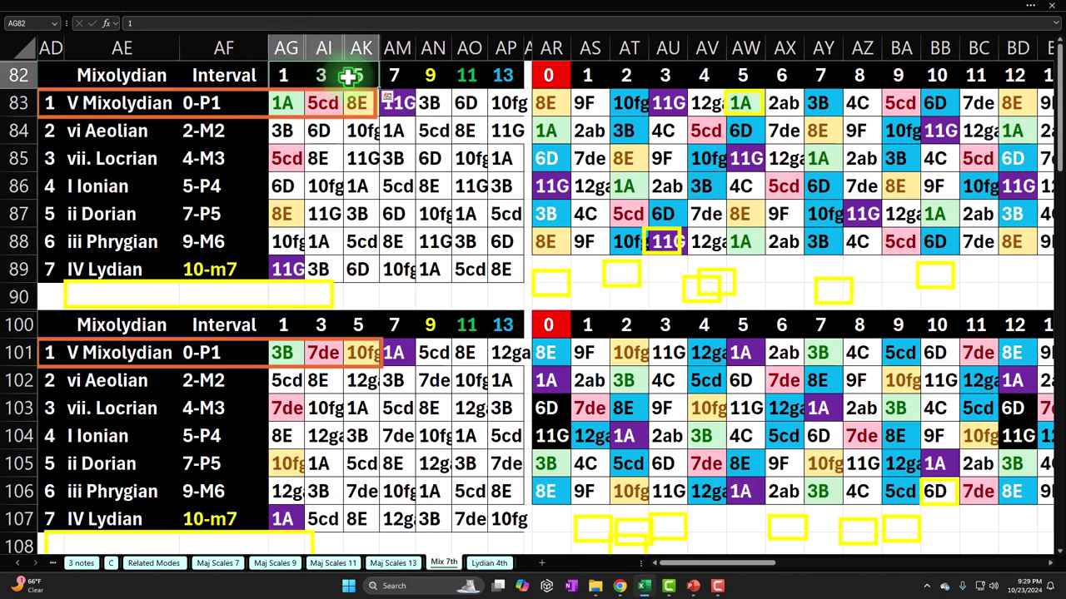
{"action": "left_click", "coordinate": [389, 75]}
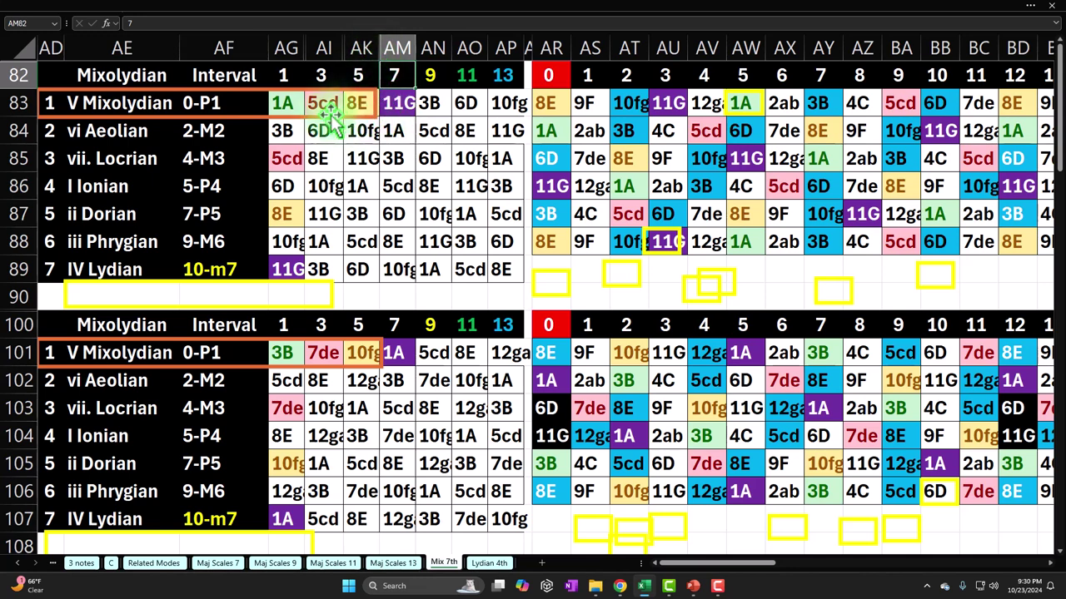
{"action": "left_click_drag", "start_coordinate": [283, 103], "coordinate": [358, 104]}
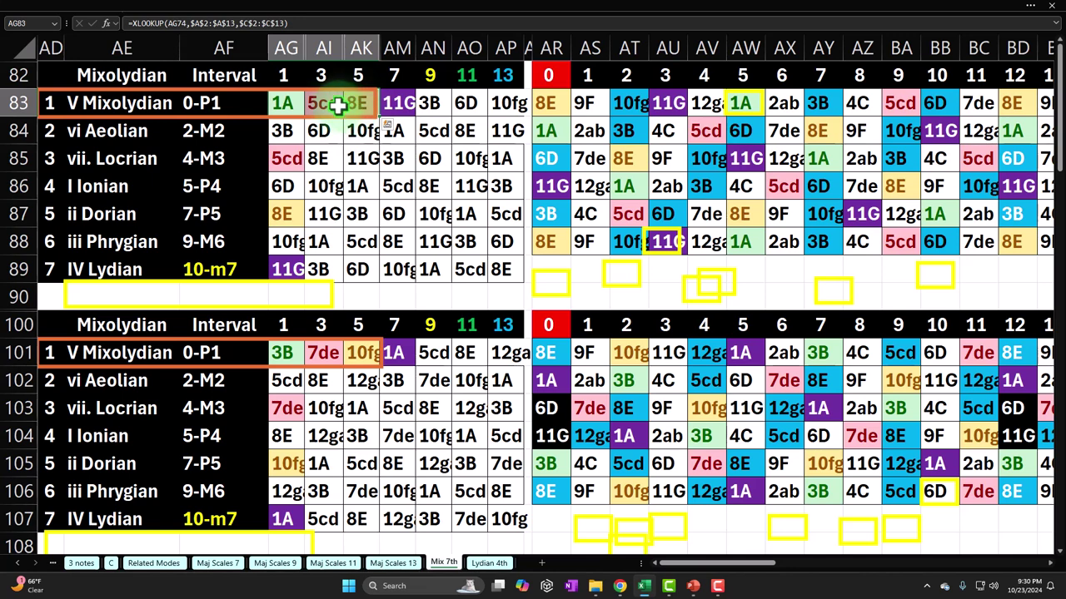
{"action": "left_click", "coordinate": [343, 103]}
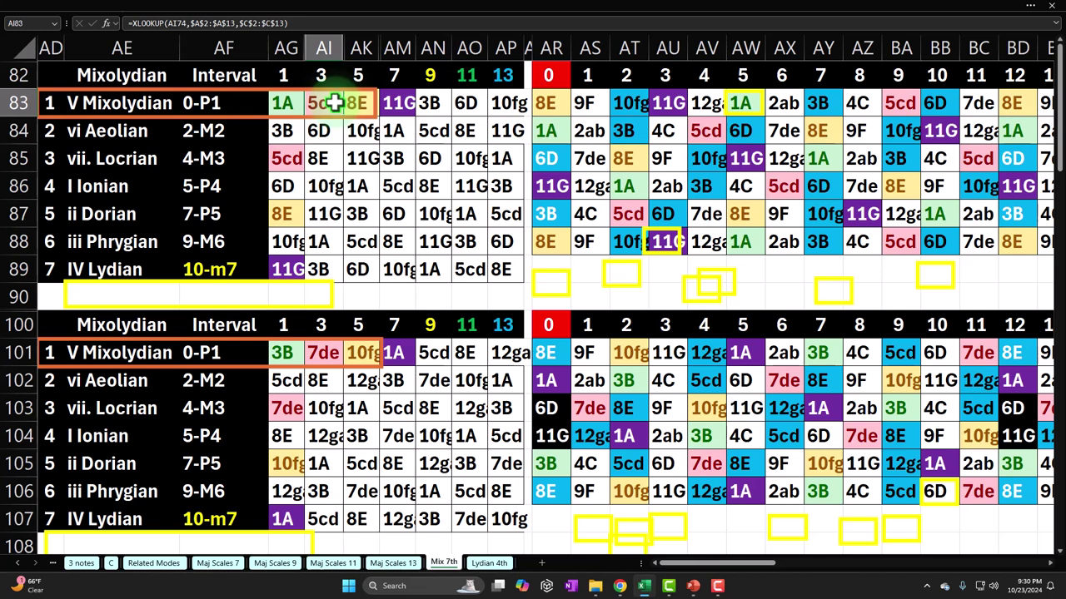
{"action": "left_click", "coordinate": [358, 103]}
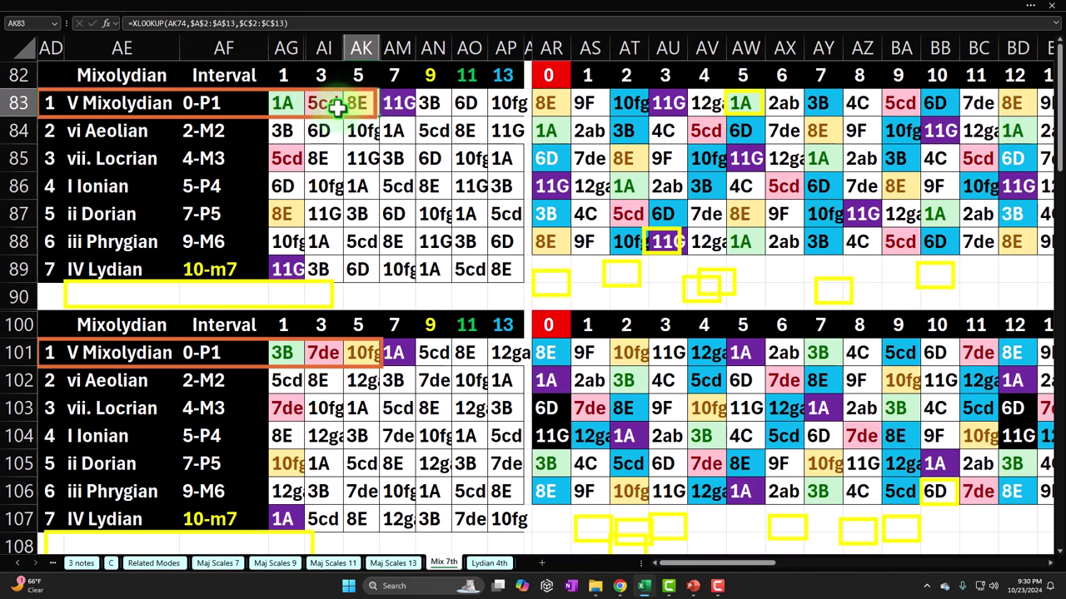
- Compare the 1A root with the 3, 5 and 7 notes of V Mixolydian, including the 11G at fret 5 in row 85
{"action": "left_click", "coordinate": [286, 103]}
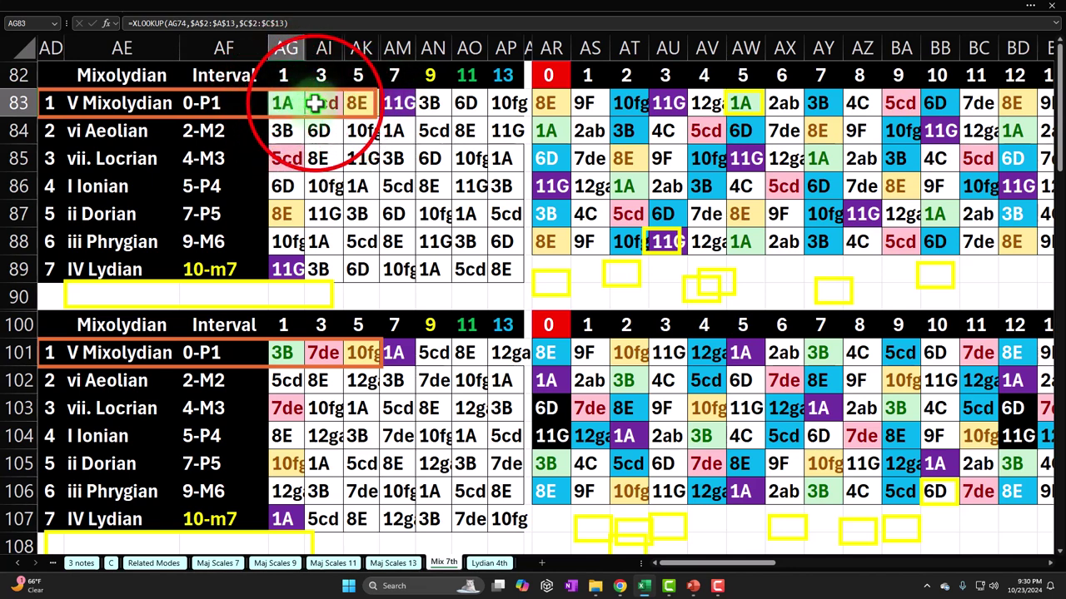
{"action": "left_click_drag", "start_coordinate": [314, 102], "coordinate": [385, 100]}
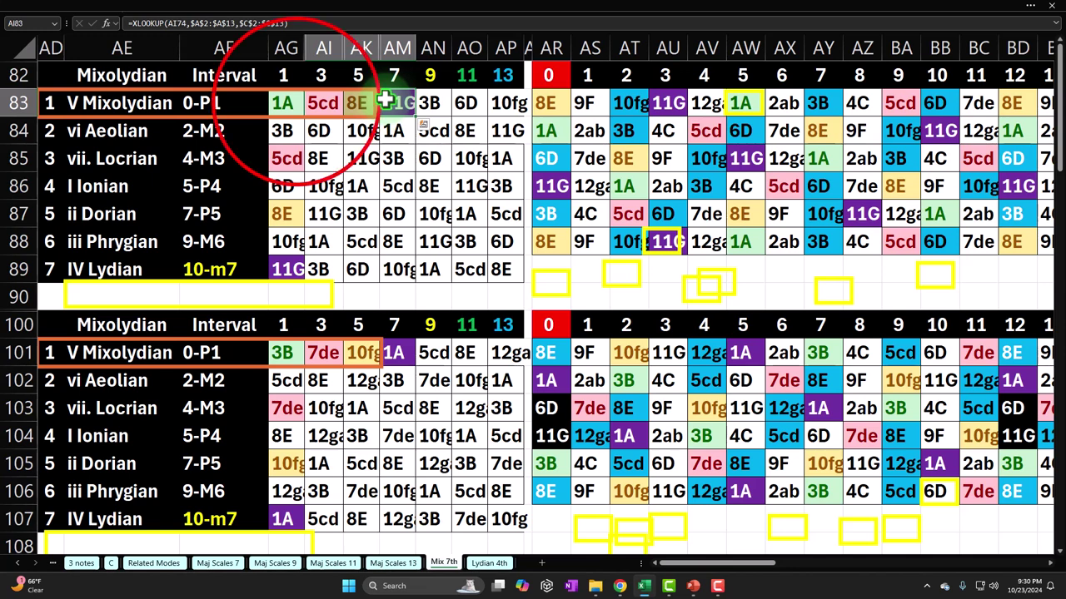
{"action": "left_click", "coordinate": [293, 102]}
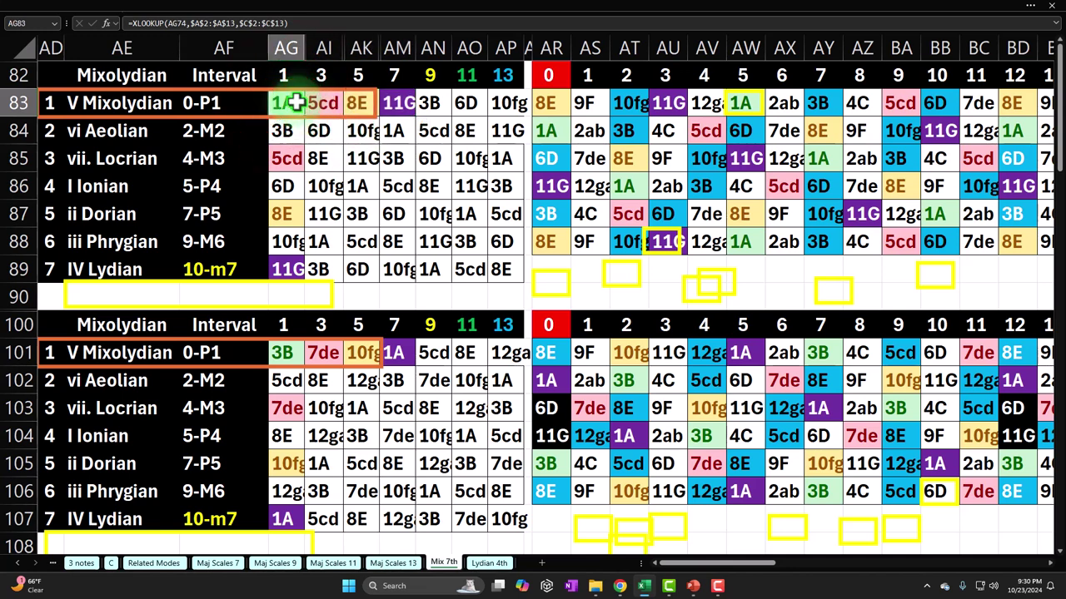
{"action": "left_click", "coordinate": [752, 157]}
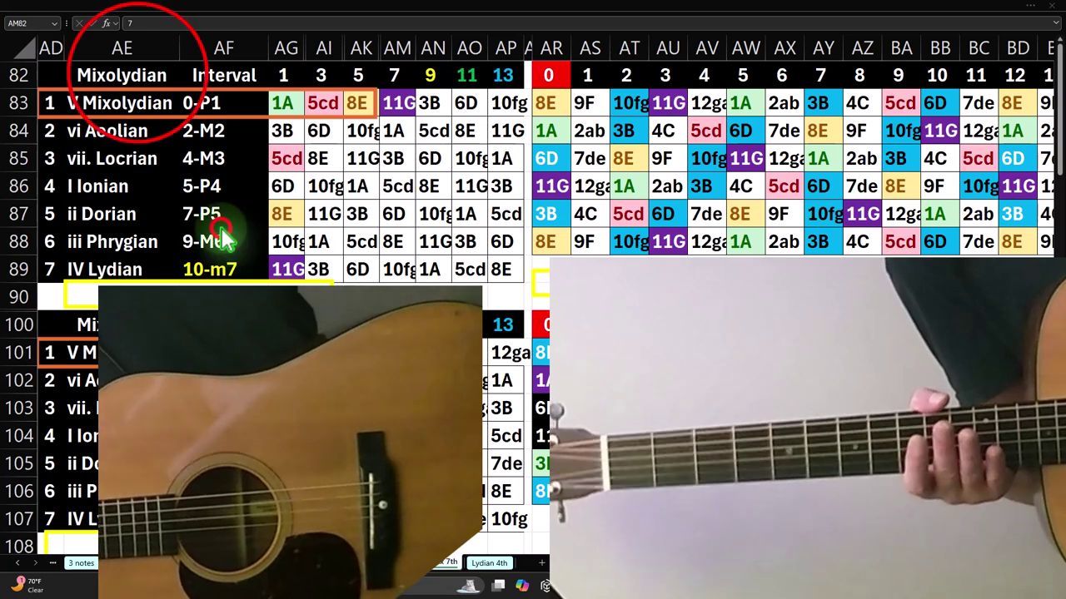
{"action": "left_click", "coordinate": [136, 75]}
{"action": "left_click", "coordinate": [396, 76]}
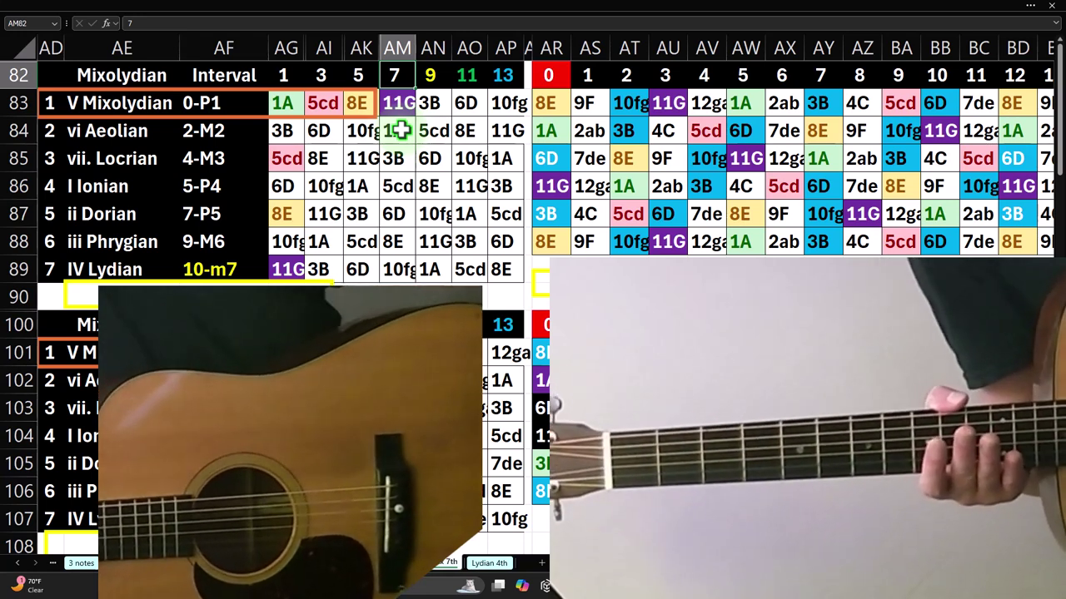
- Examine the triad degrees 1, 3 and 5 in the Mixolydian header row 82, alongside the added degree 7
{"action": "left_click_drag", "start_coordinate": [287, 81], "coordinate": [351, 76]}
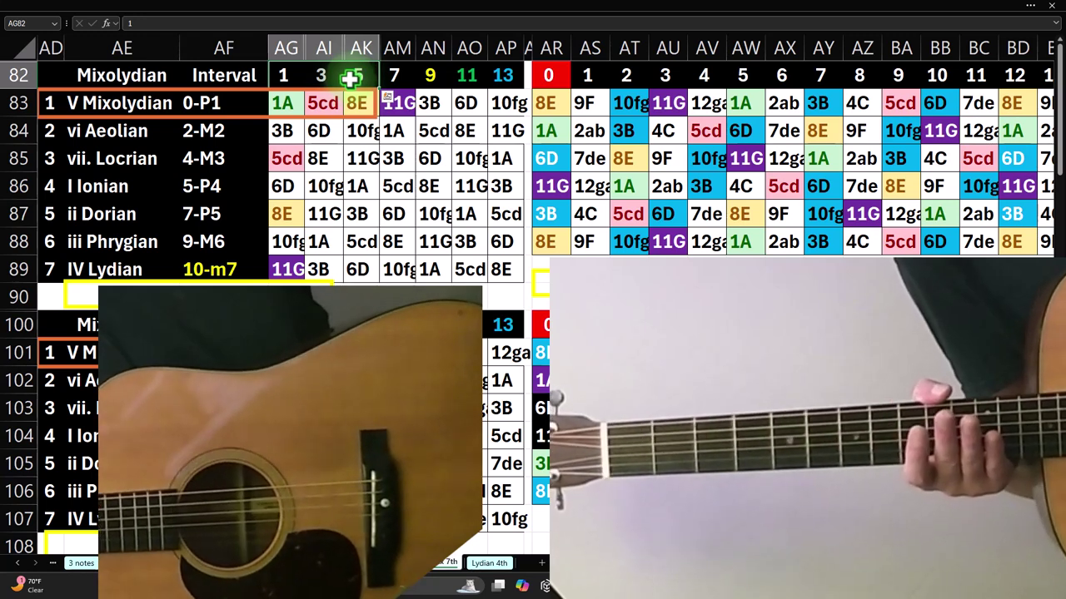
{"action": "left_click", "coordinate": [385, 75]}
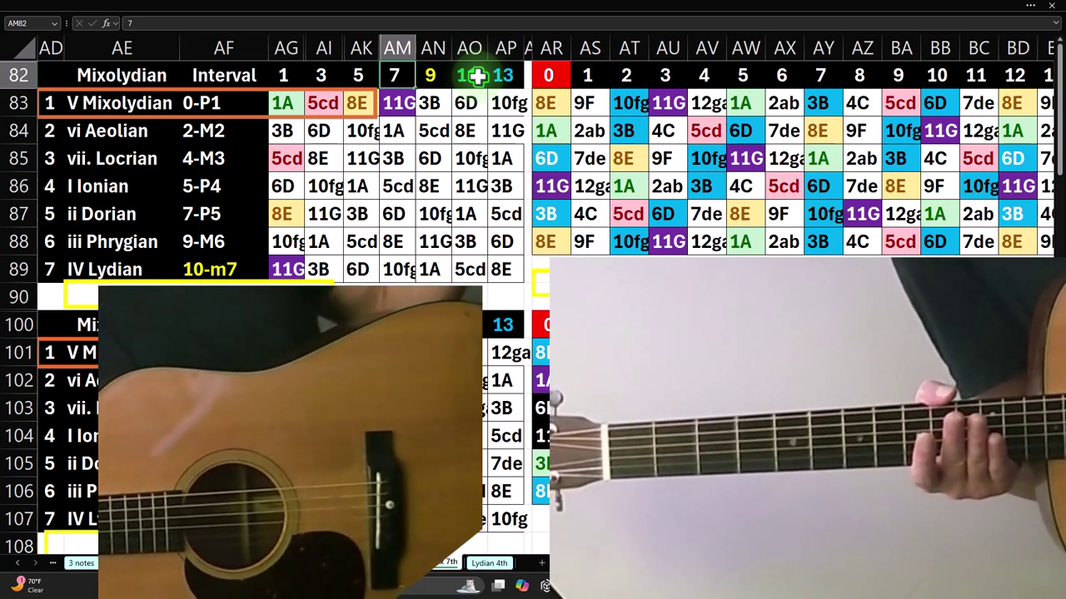
{"action": "left_click_drag", "start_coordinate": [283, 75], "coordinate": [363, 76]}
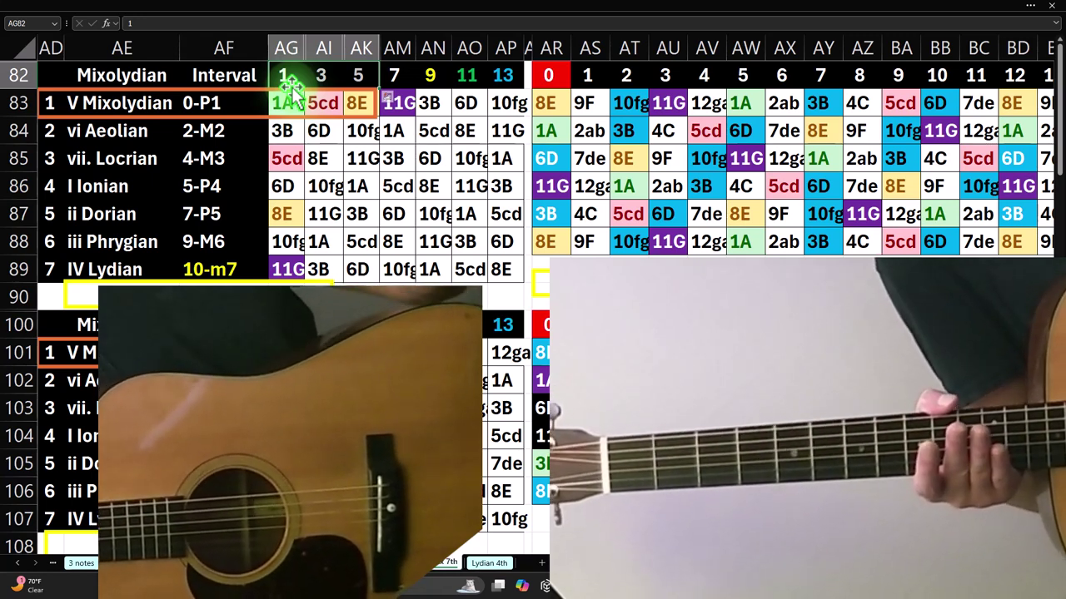
- Inspect the V Mixolydian chord notes 1A, 8E and 5cd in row 83, ending on the 11G under degree 7
{"action": "left_click", "coordinate": [283, 101]}
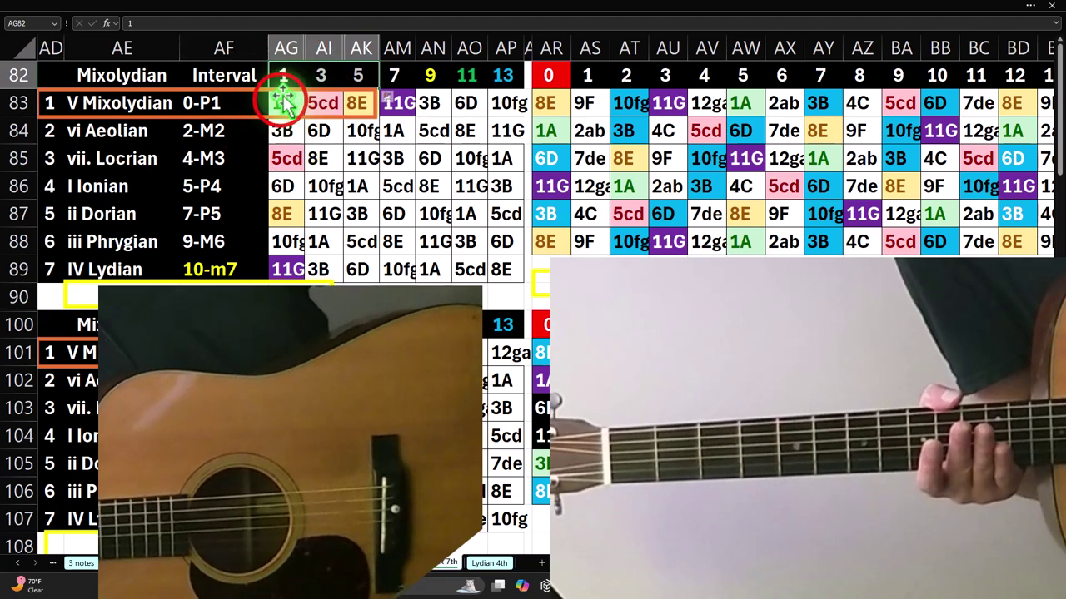
{"action": "left_click", "coordinate": [360, 103]}
{"action": "left_click", "coordinate": [325, 103]}
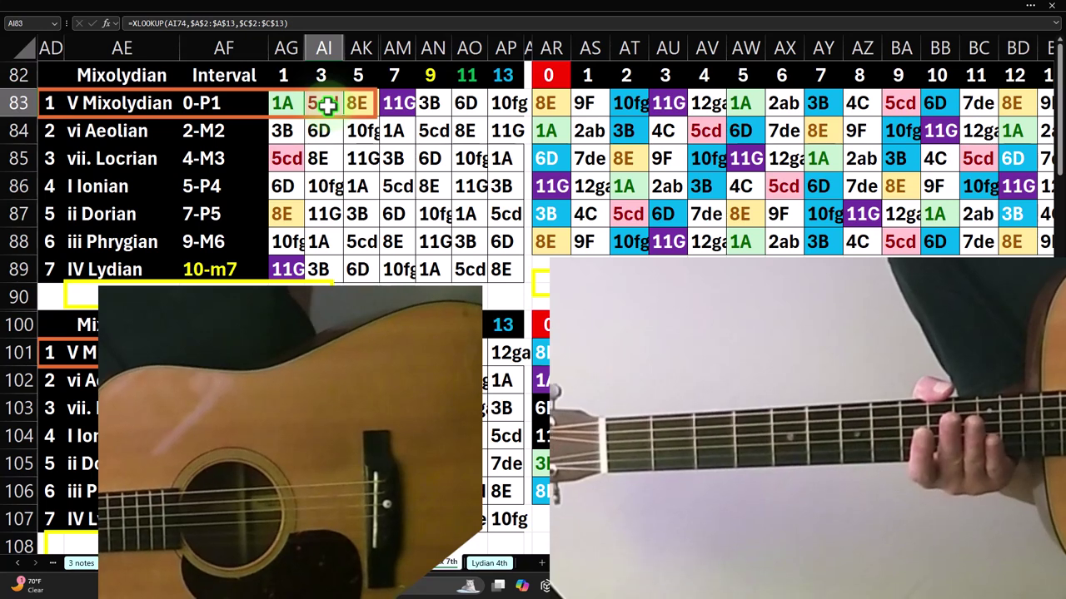
{"action": "left_click", "coordinate": [389, 95]}
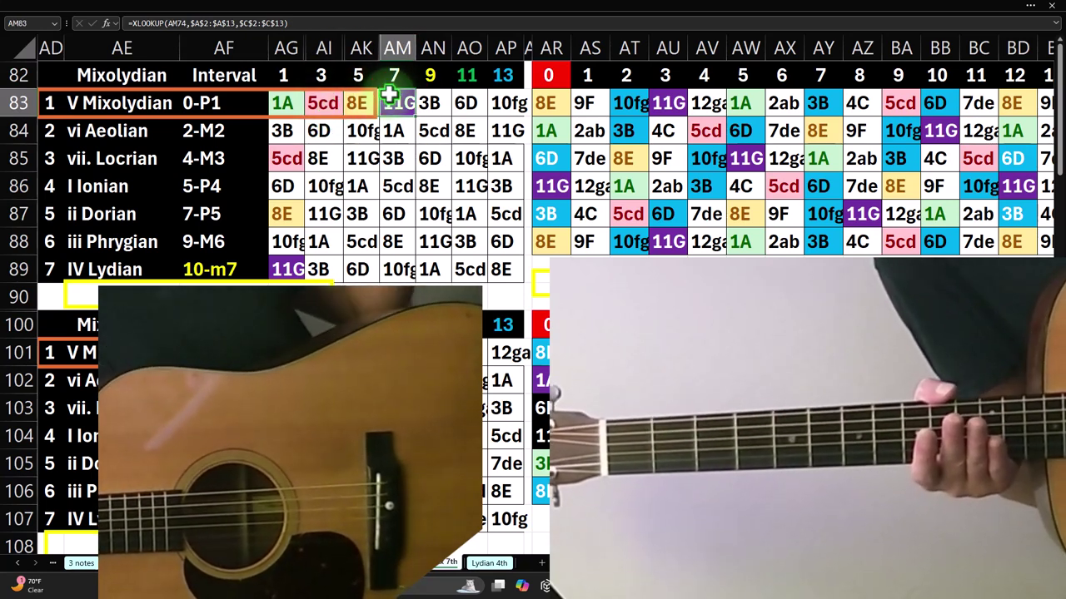